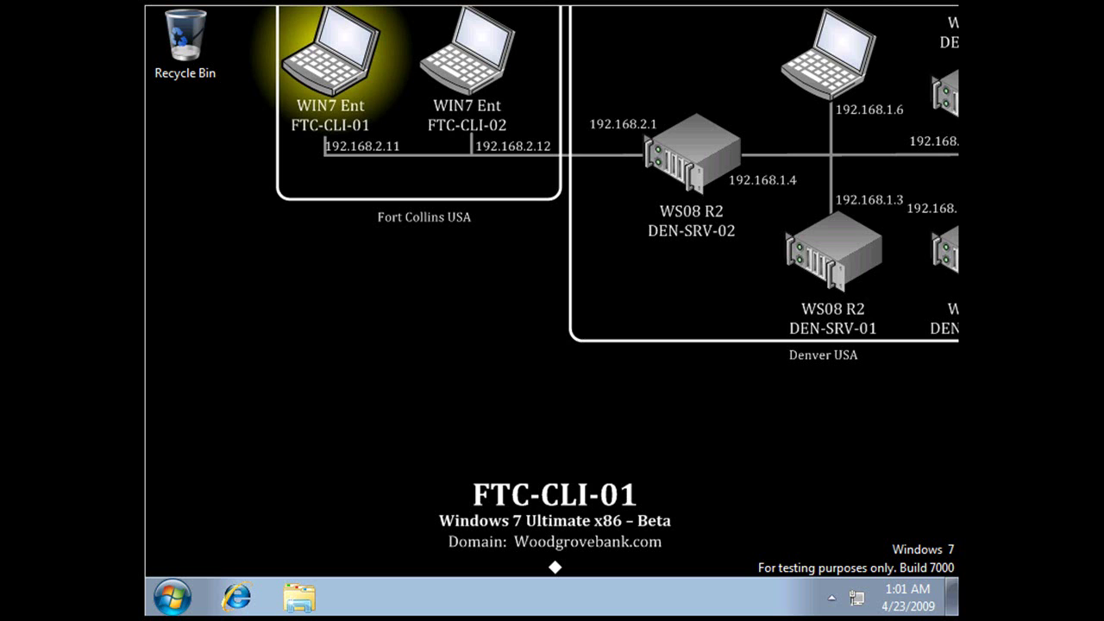
Step: Sign in to the RD Web Access portal in Internet Explorer with the domain administrator's password
left_click(238, 599)
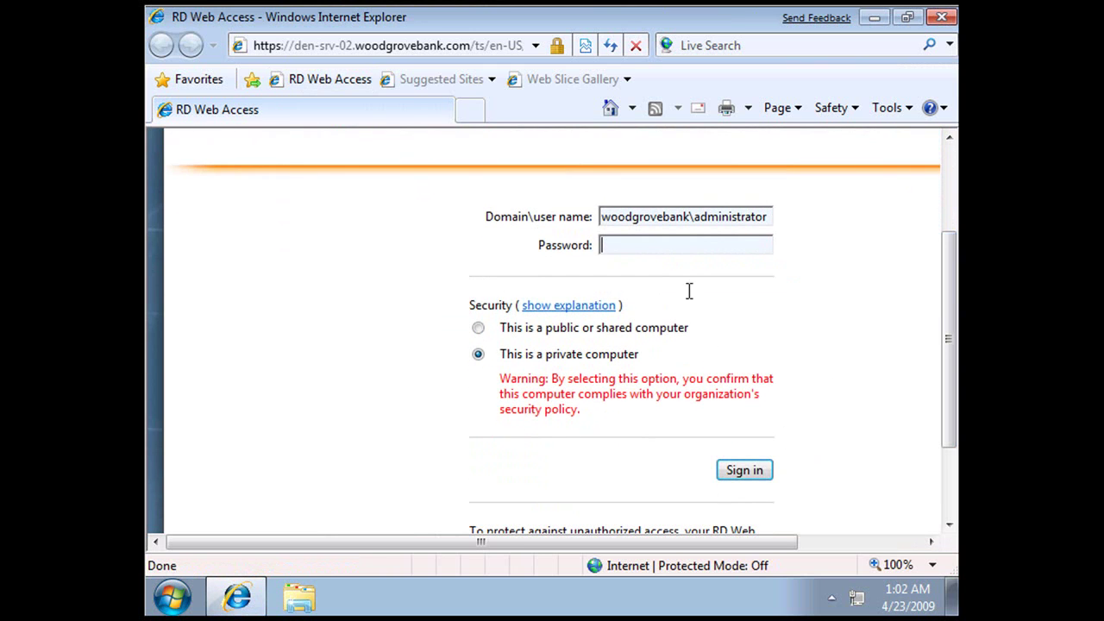
type("•••••••••")
left_click(756, 471)
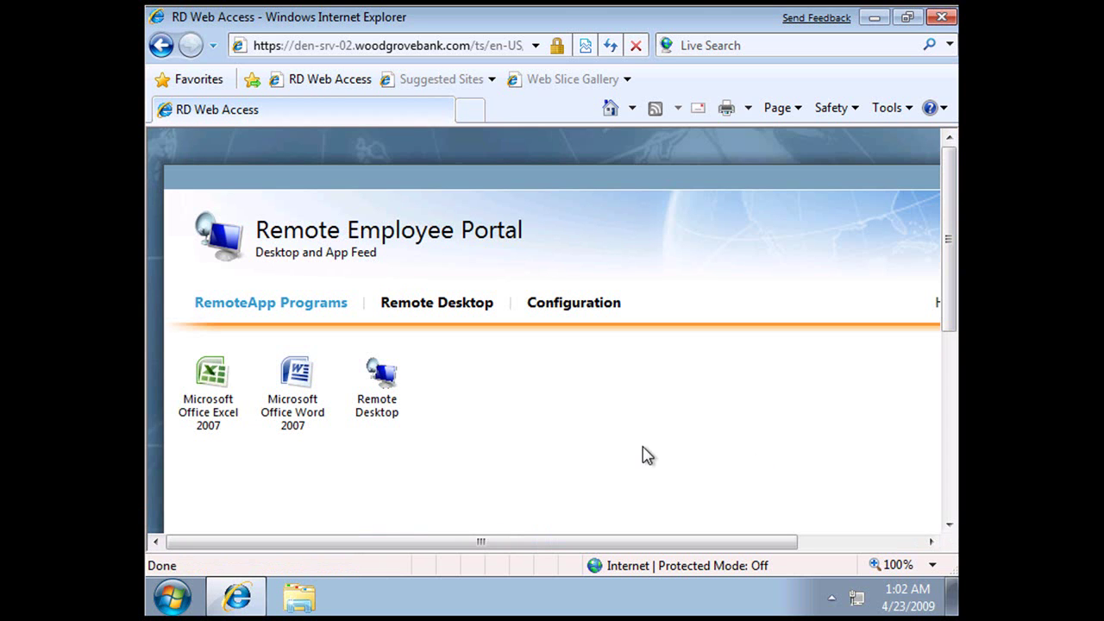
left_click(208, 373)
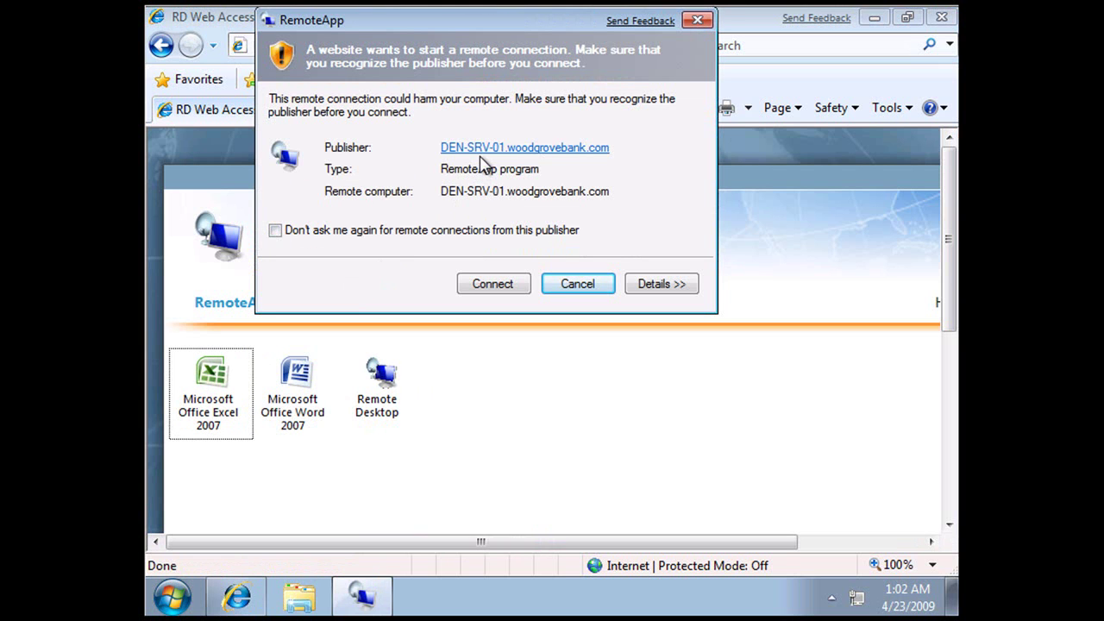
left_click(566, 291)
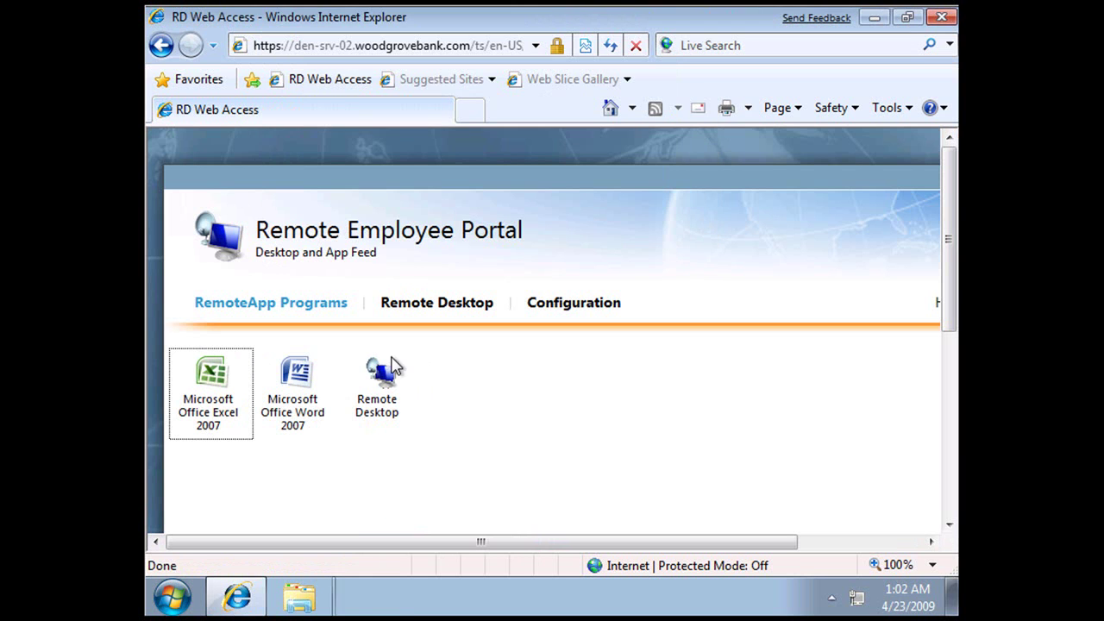
left_click(302, 384)
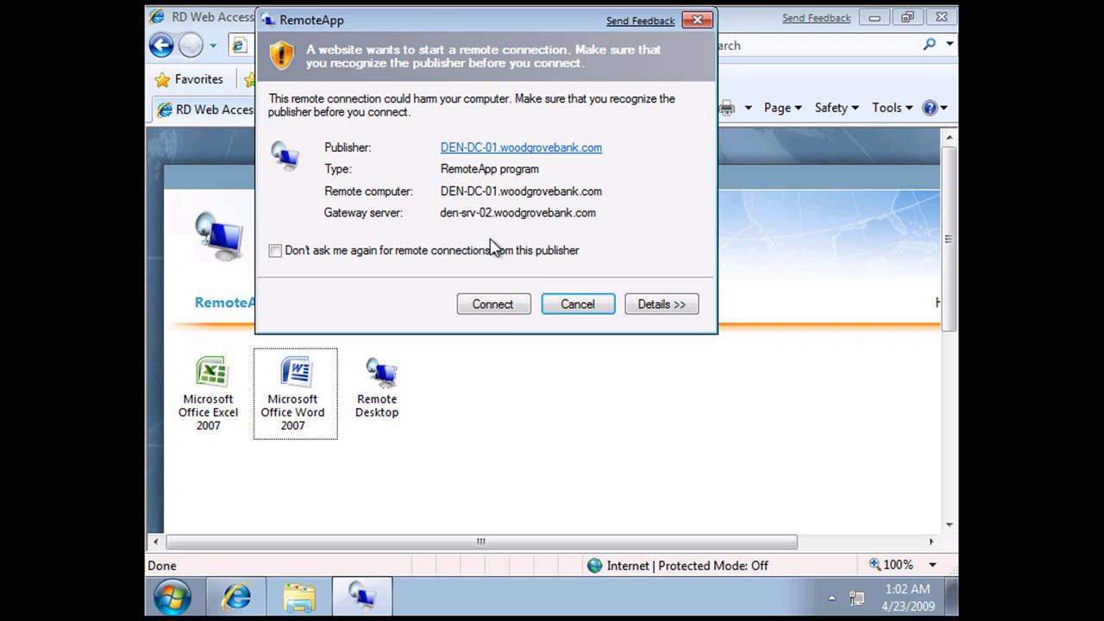
left_click(575, 304)
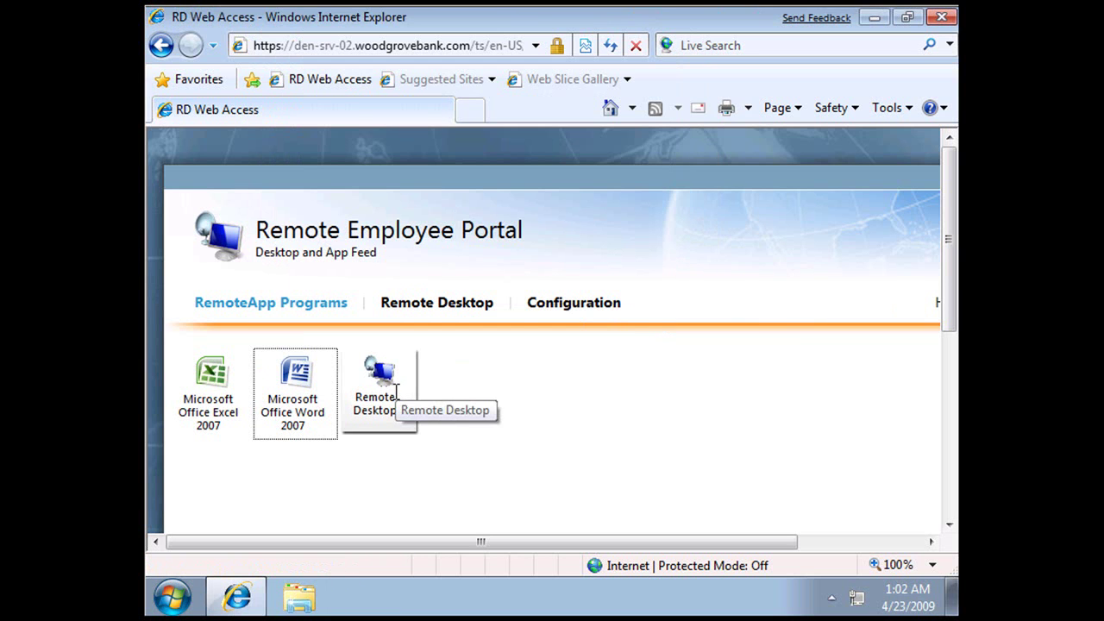
left_click(399, 401)
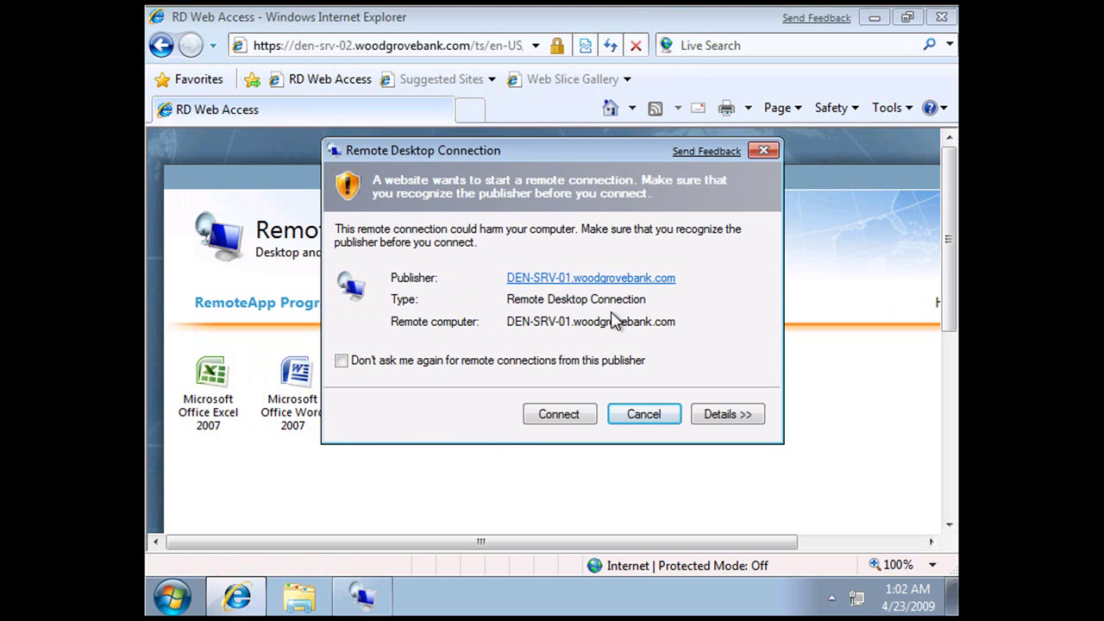
left_click(623, 415)
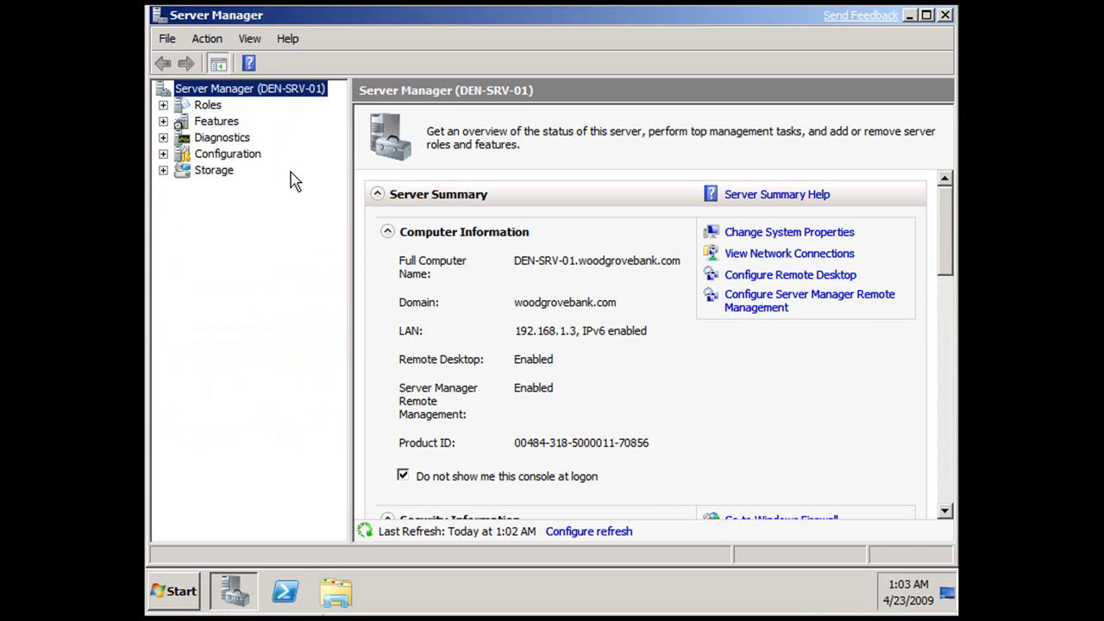
Step: Launch RemoteApp Manager from Start > Administrative Tools > Remote Desktop Services
left_click(172, 594)
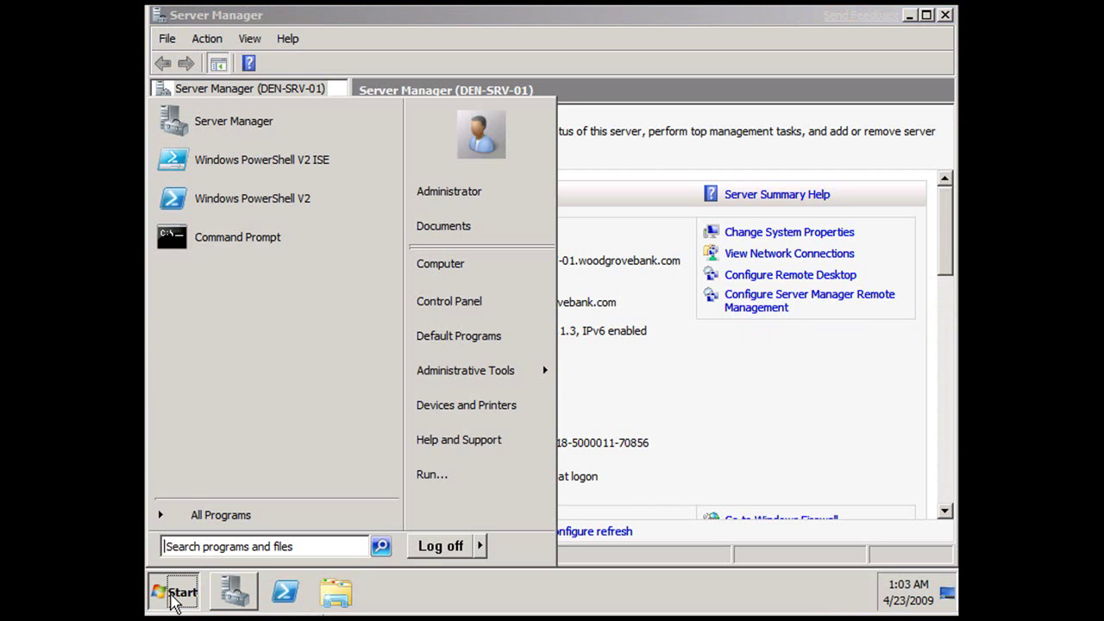
mouse_move(441, 375)
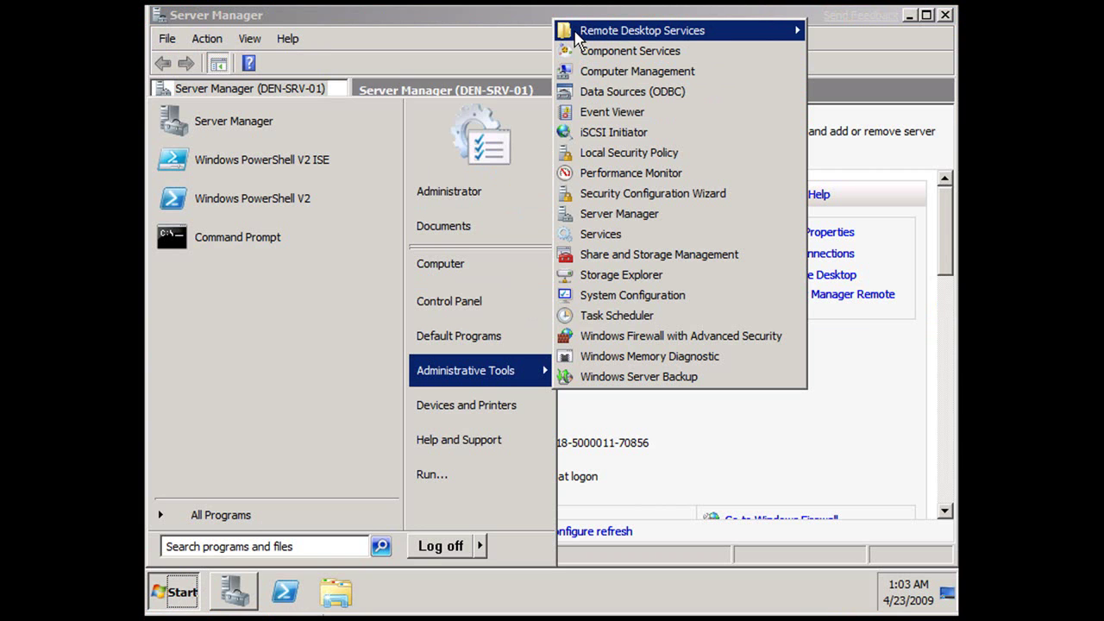
mouse_move(576, 39)
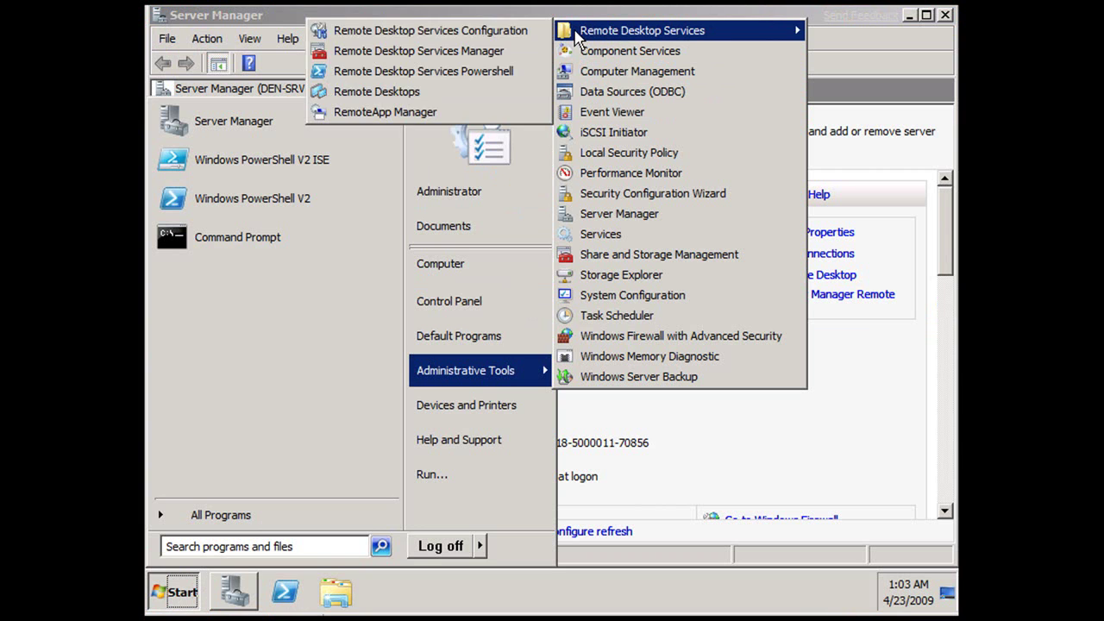
left_click(445, 113)
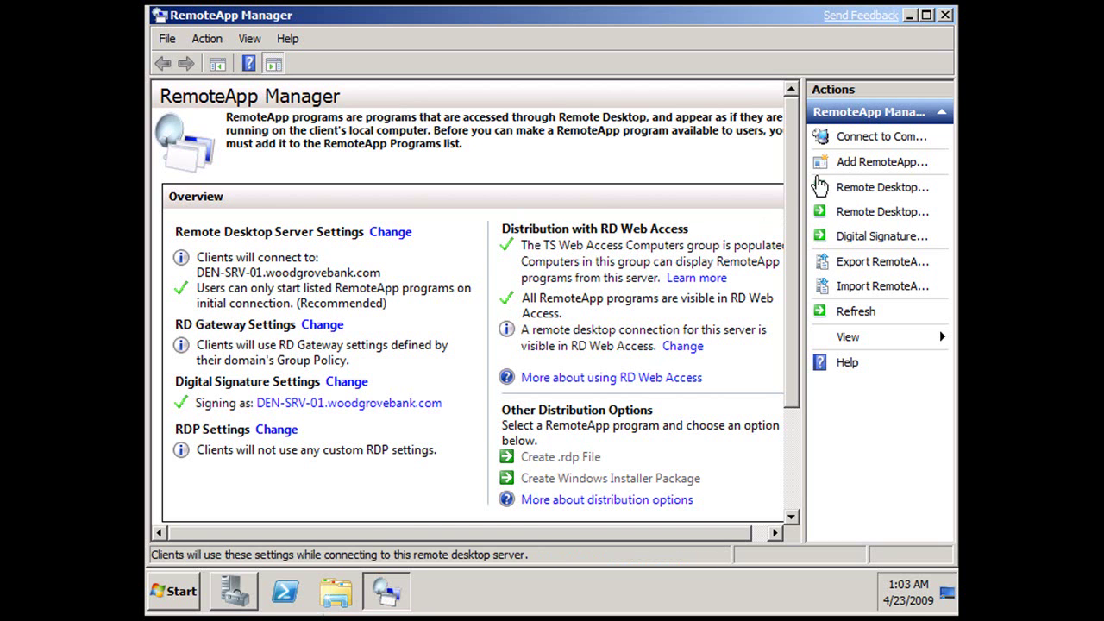
Step: Run the Add RemoteApp Programs wizard with Calculator ticked to publish it
left_click_drag(802, 181, 727, 188)
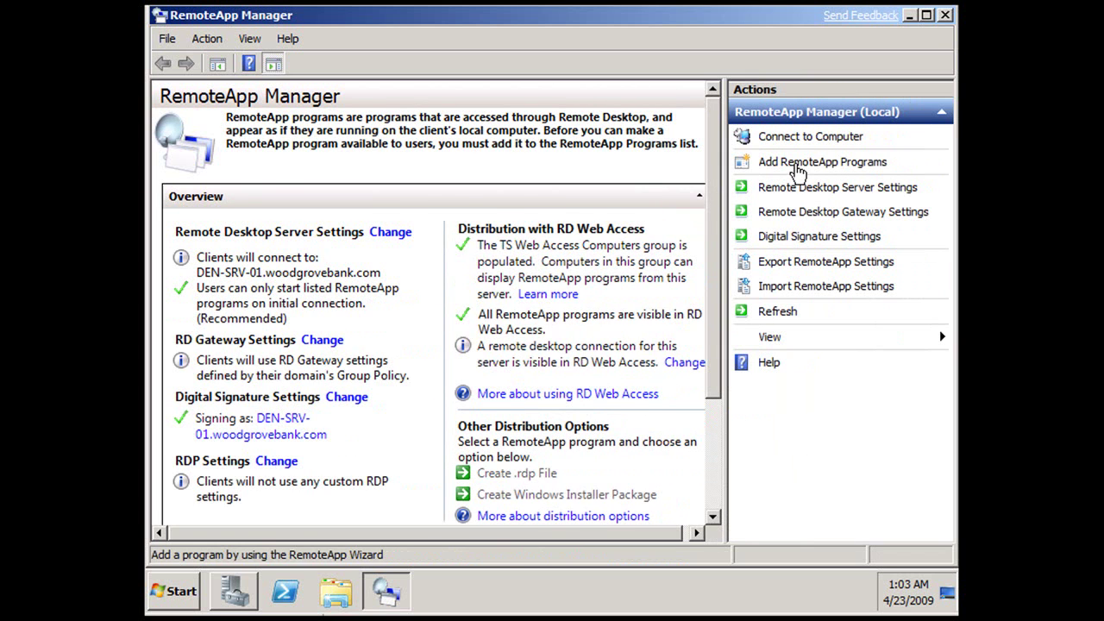
left_click(798, 164)
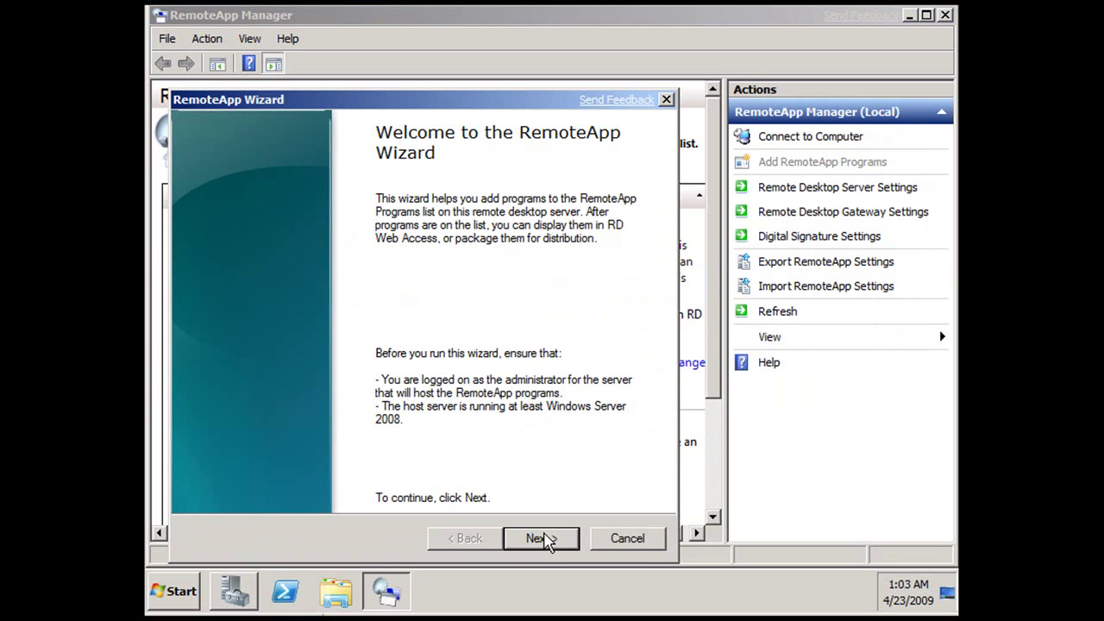
left_click(541, 538)
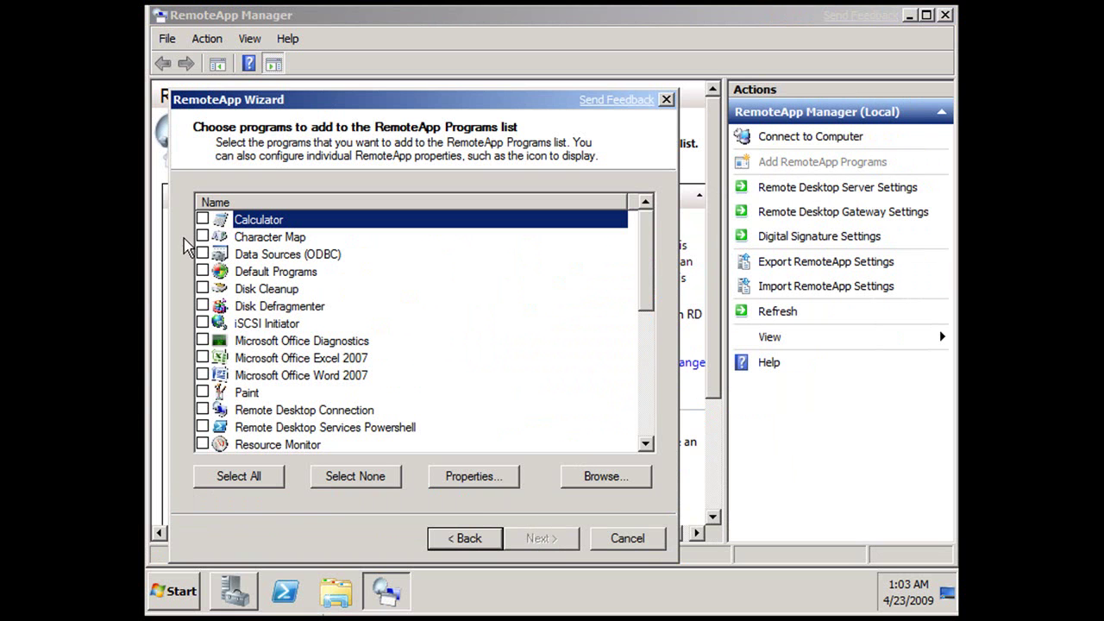
left_click(201, 220)
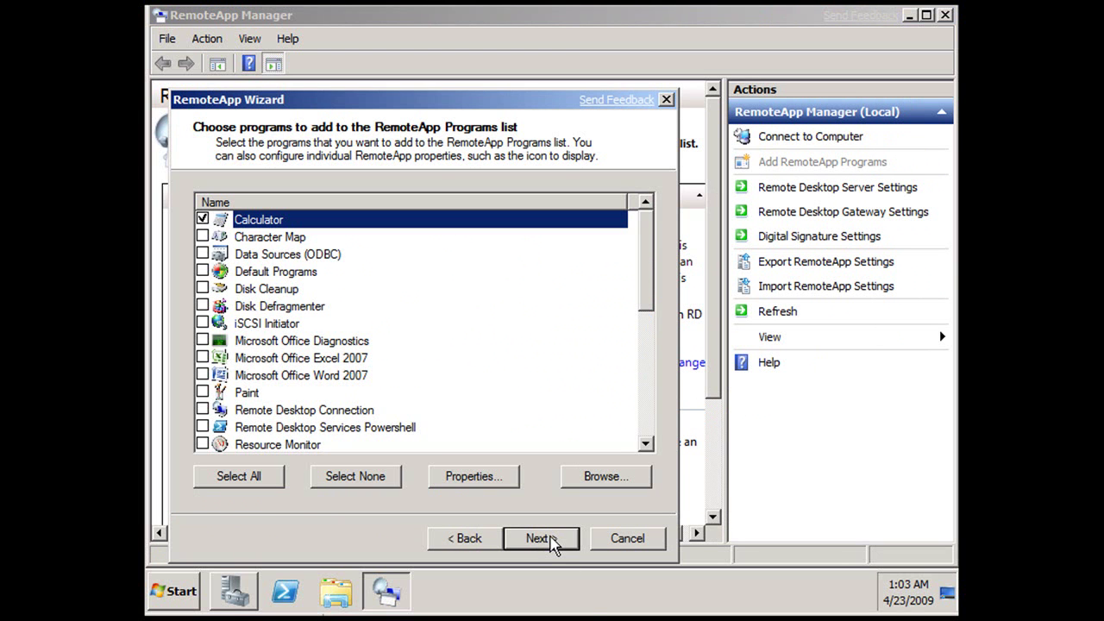
left_click(540, 538)
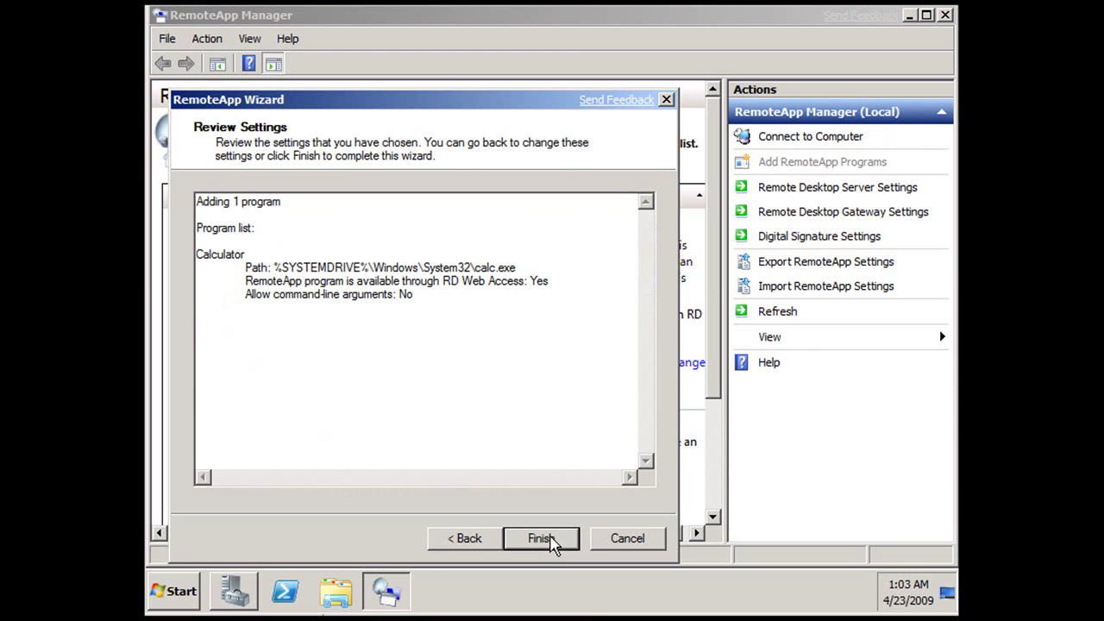
left_click(540, 538)
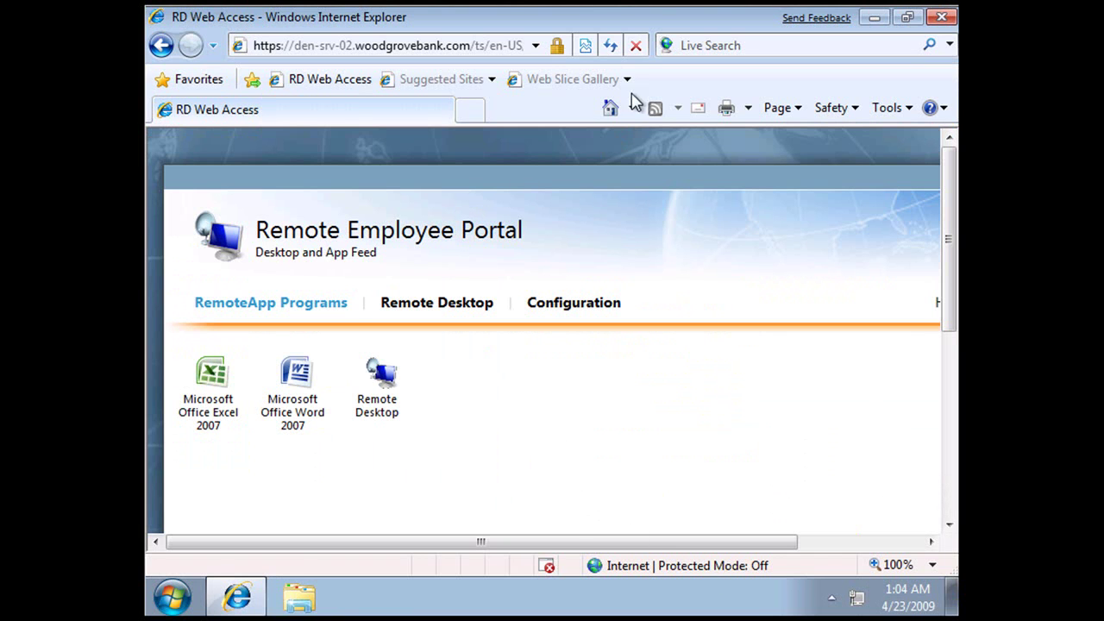
Step: Refresh the portal, launch the new Calculator entry, and cancel the RemoteApp security prompt
left_click(610, 46)
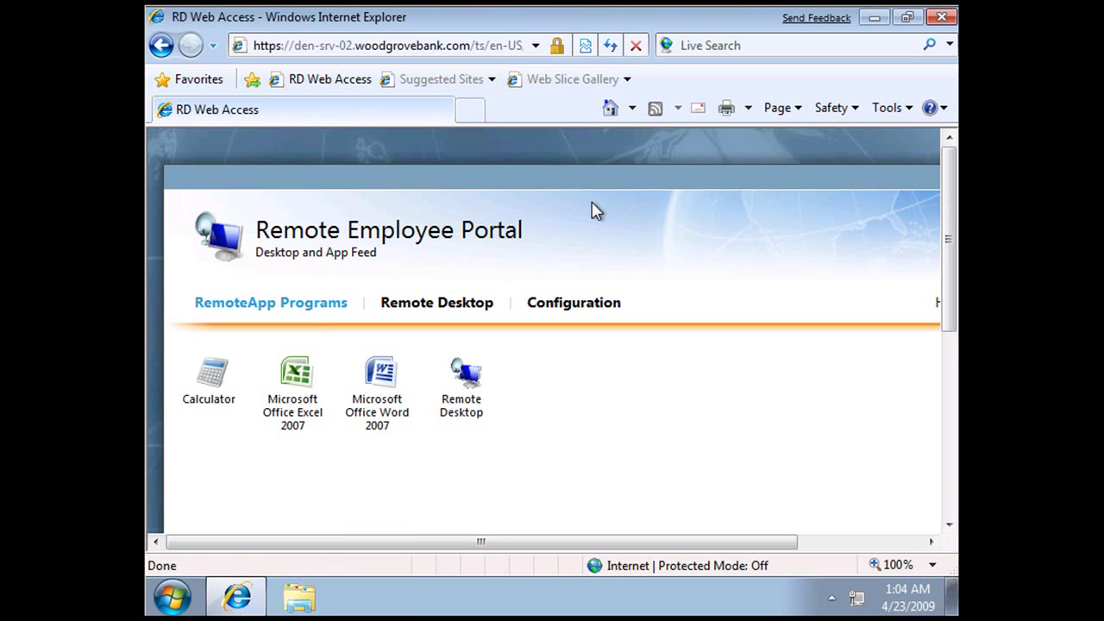
left_click(220, 376)
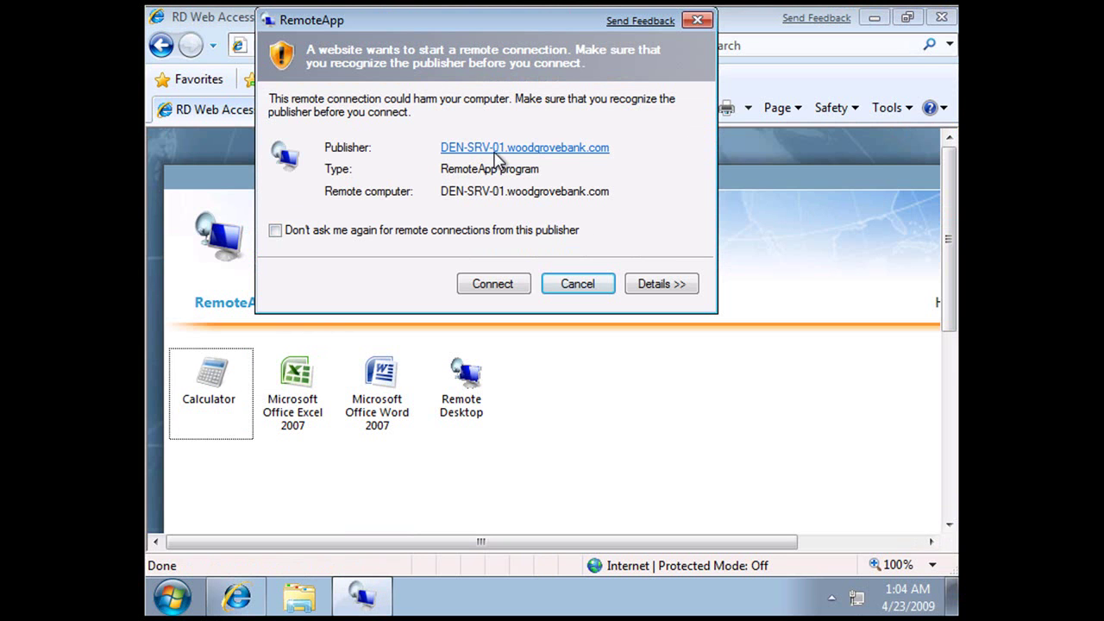
left_click(577, 284)
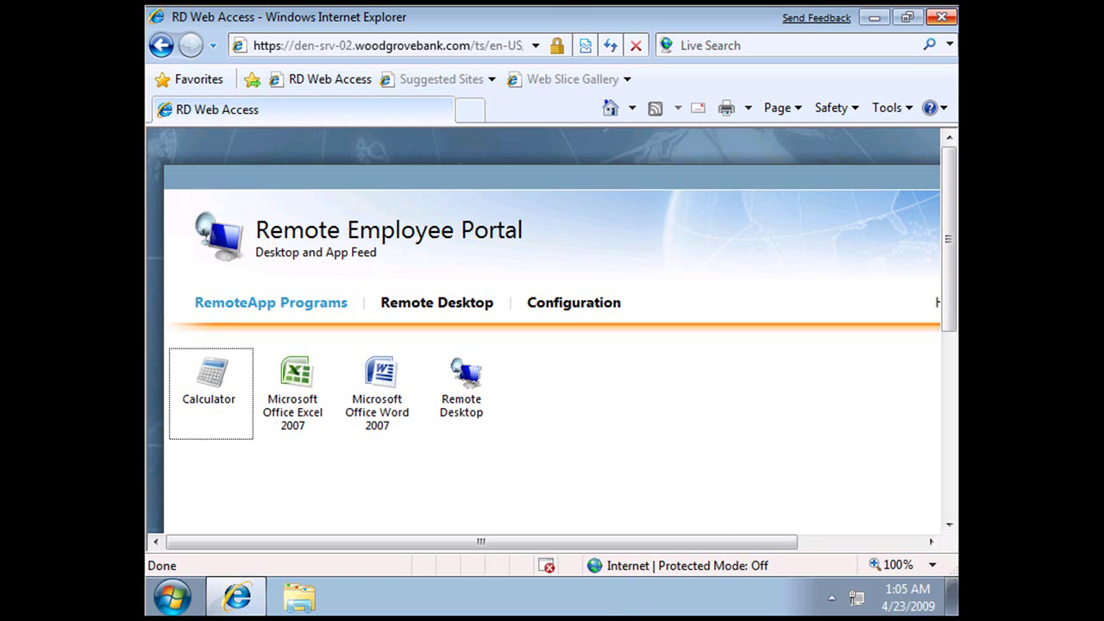
Step: Open RemoteApp and Desktop Connections in Control Panel
left_click(171, 595)
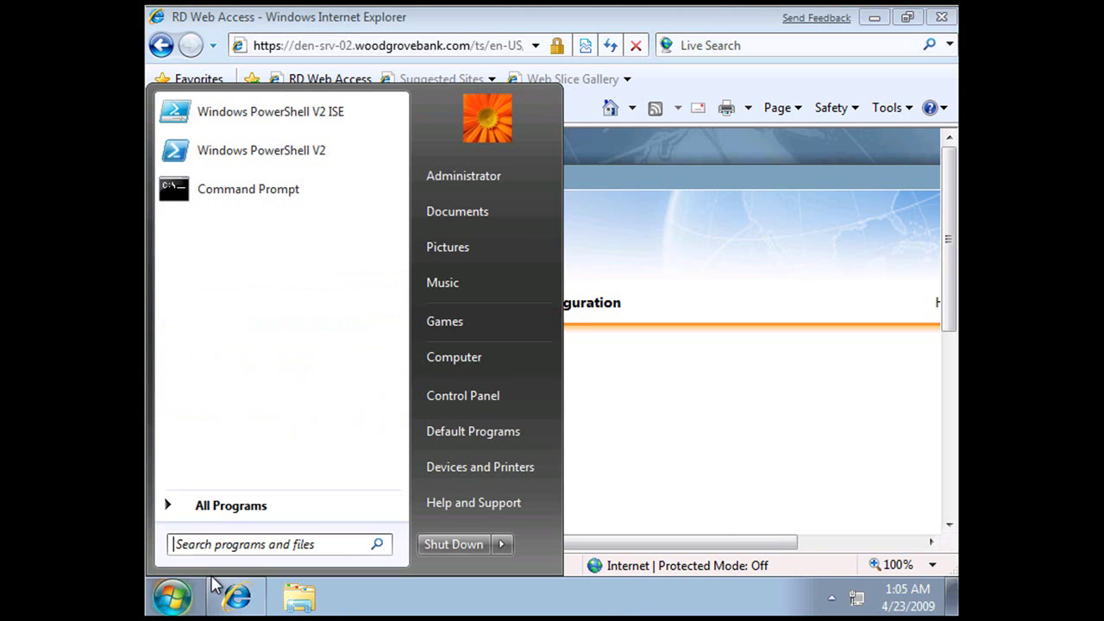
left_click(439, 391)
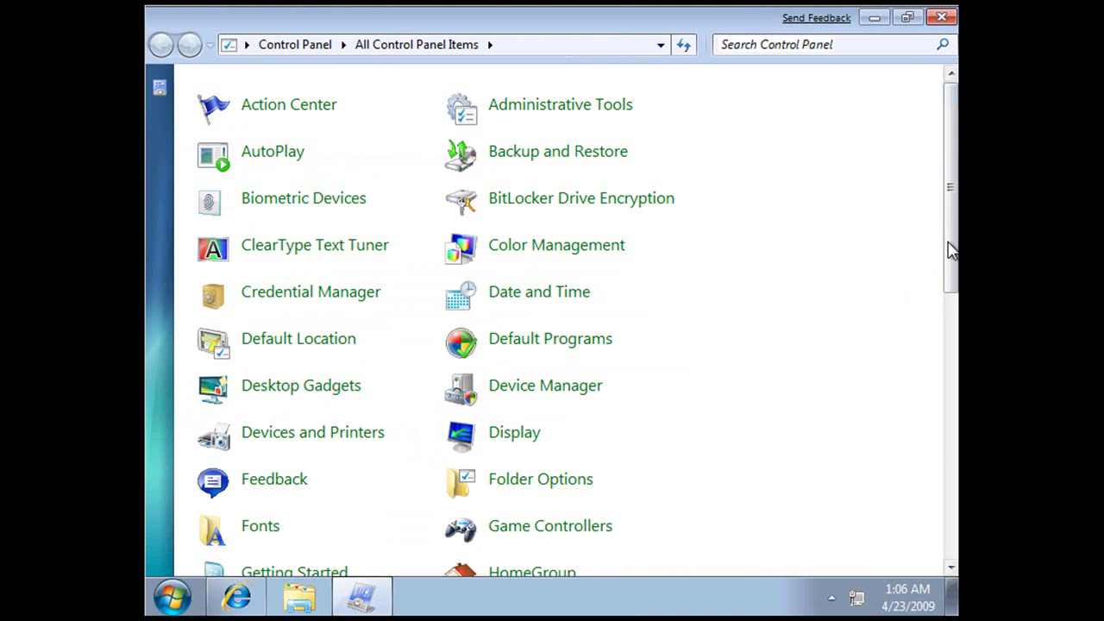
left_click_drag(950, 247, 951, 412)
left_click_drag(950, 352, 951, 383)
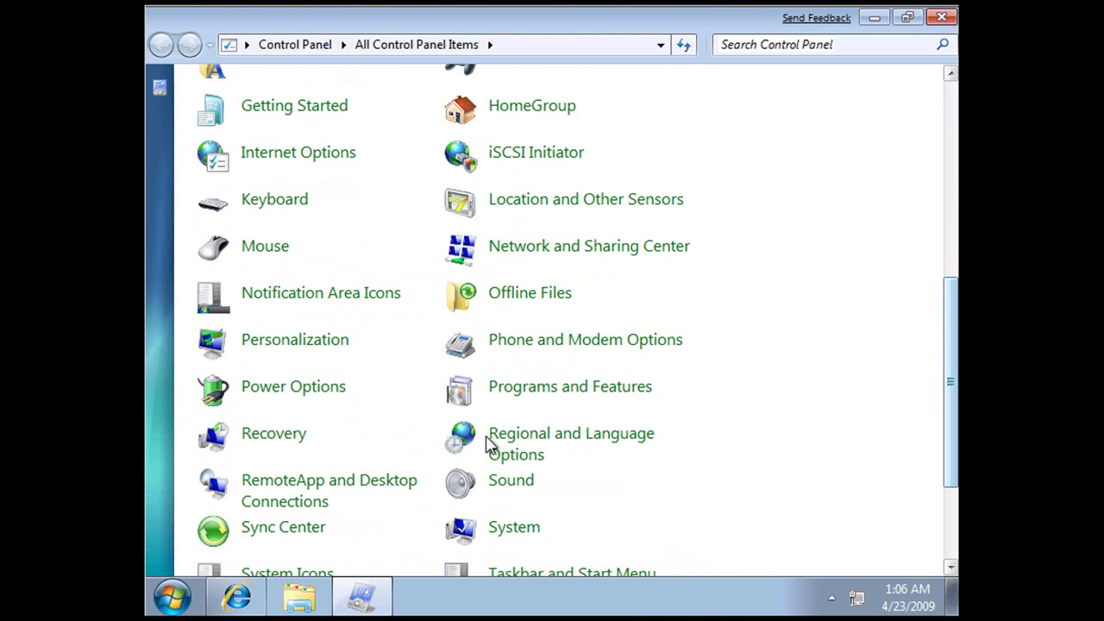
left_click(312, 489)
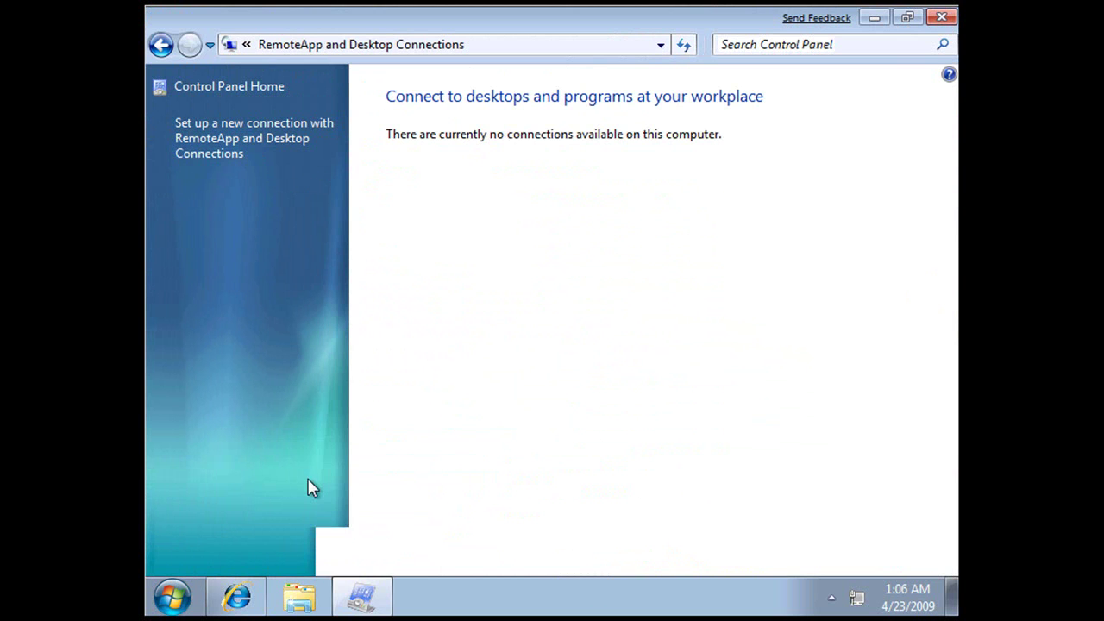
left_click(252, 150)
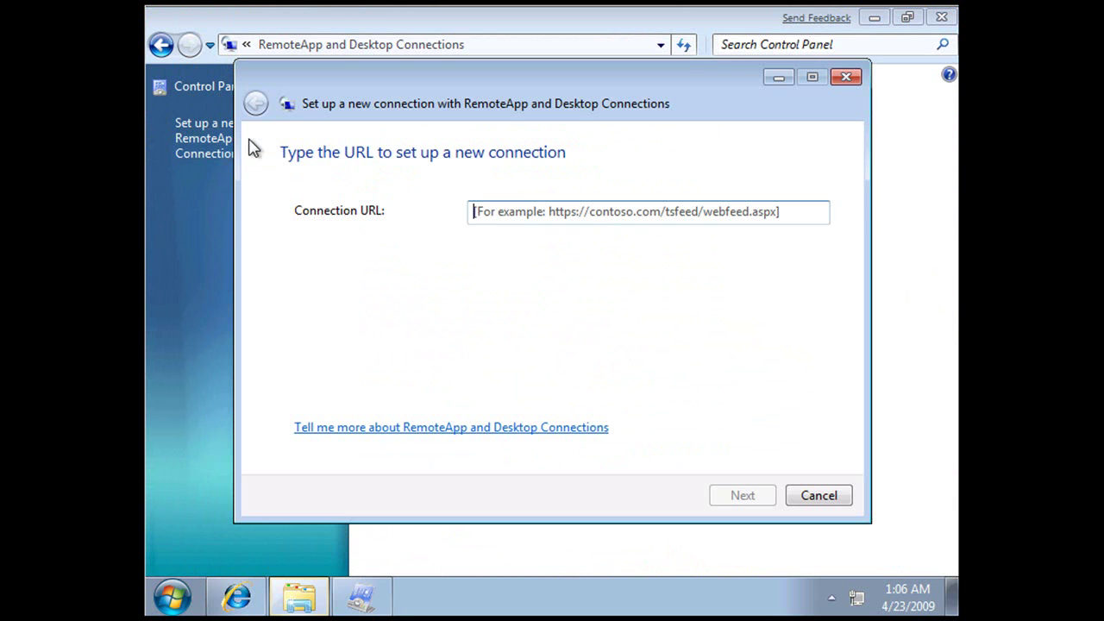
left_click(797, 214)
type("h")
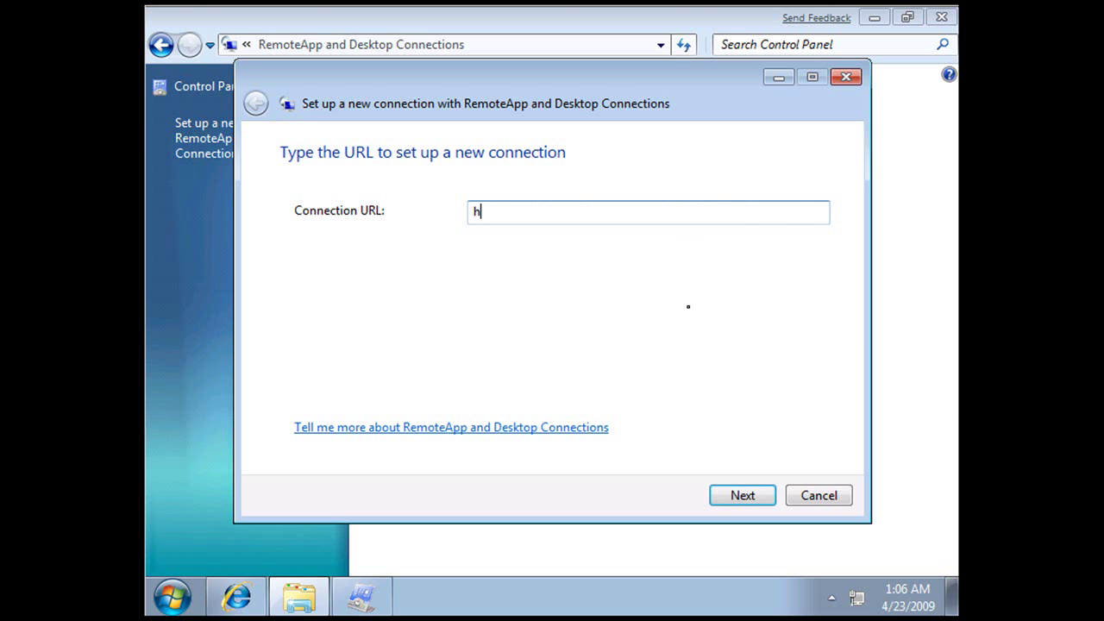
type("ttps://den-srv-0")
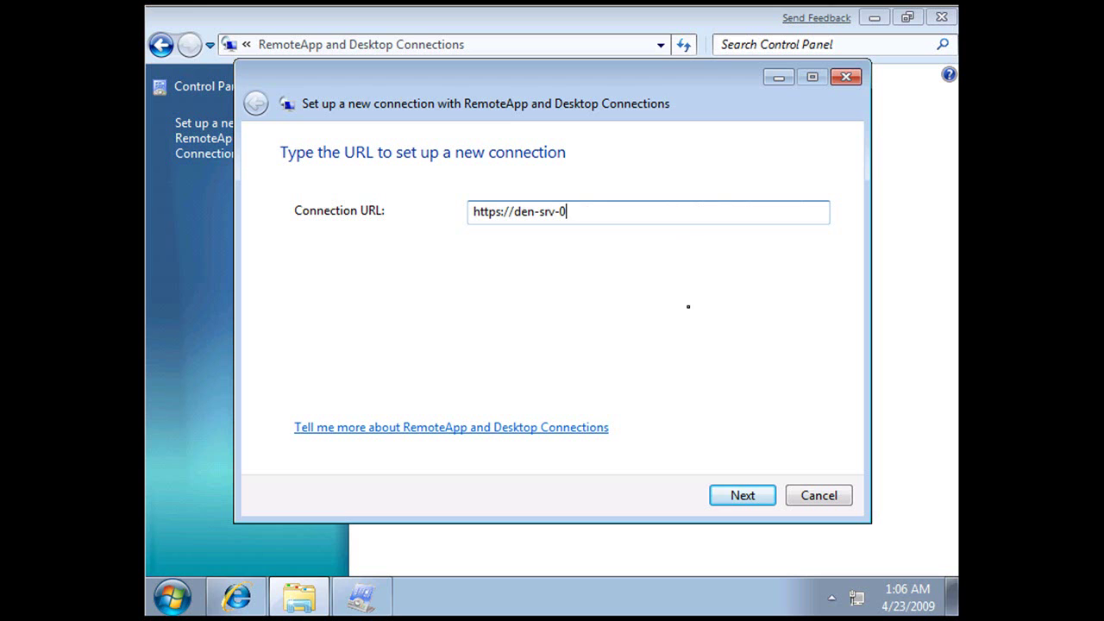
type("2.woodgrovebank")
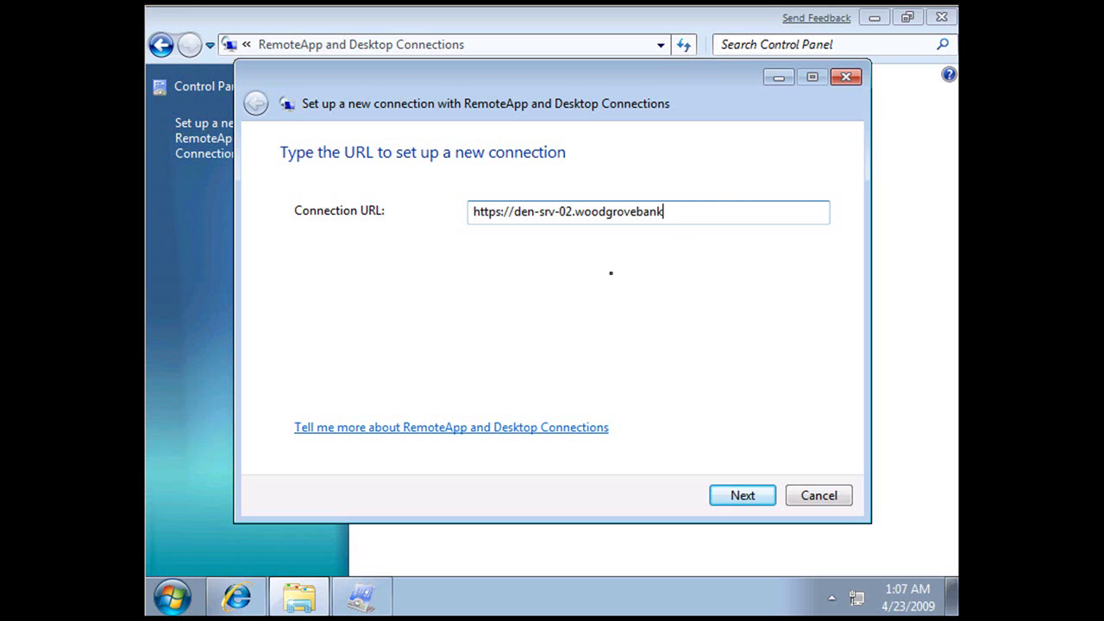
type(".com")
type("/tsfeed/webfeed")
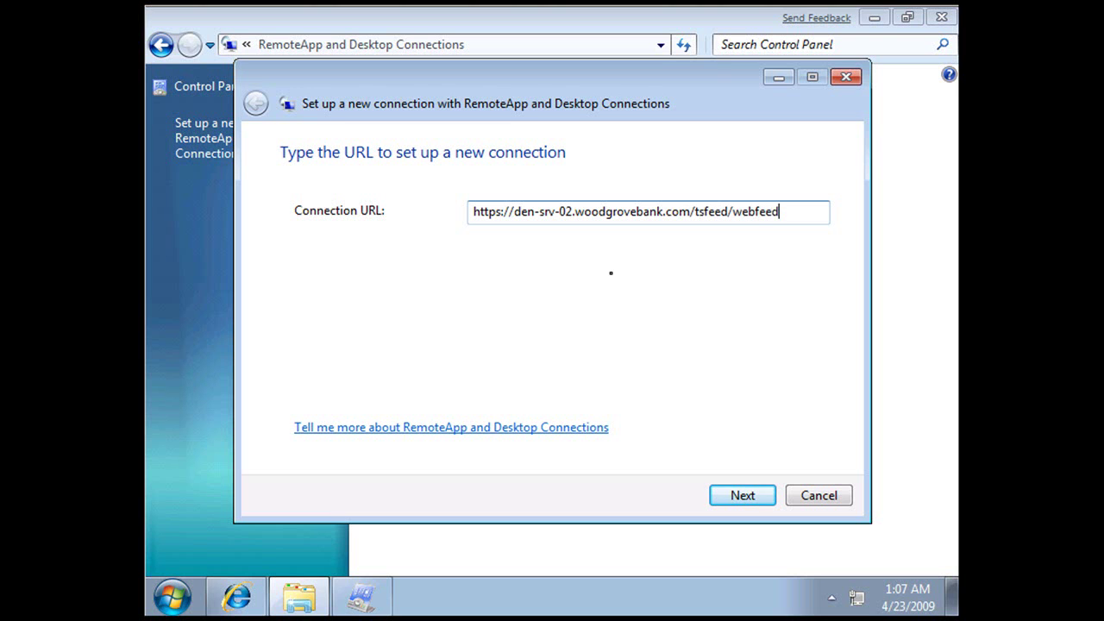
type(".aspx")
Step: Complete the wizard to add the Enterprise Remote Access connection with 3 programs and 1 desktop
left_click(741, 497)
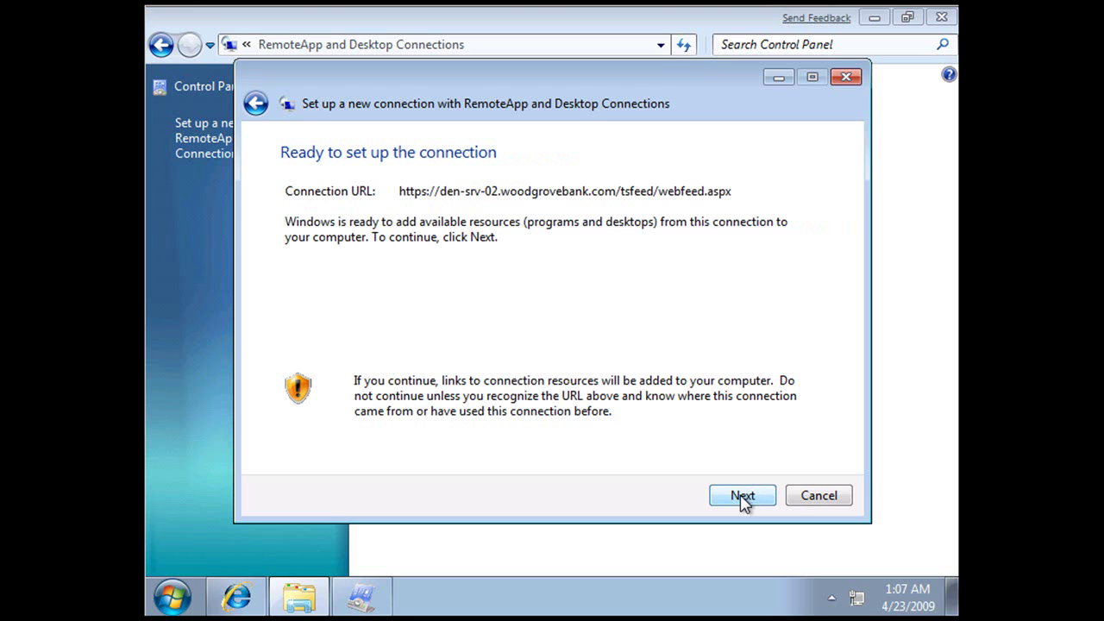
left_click(743, 497)
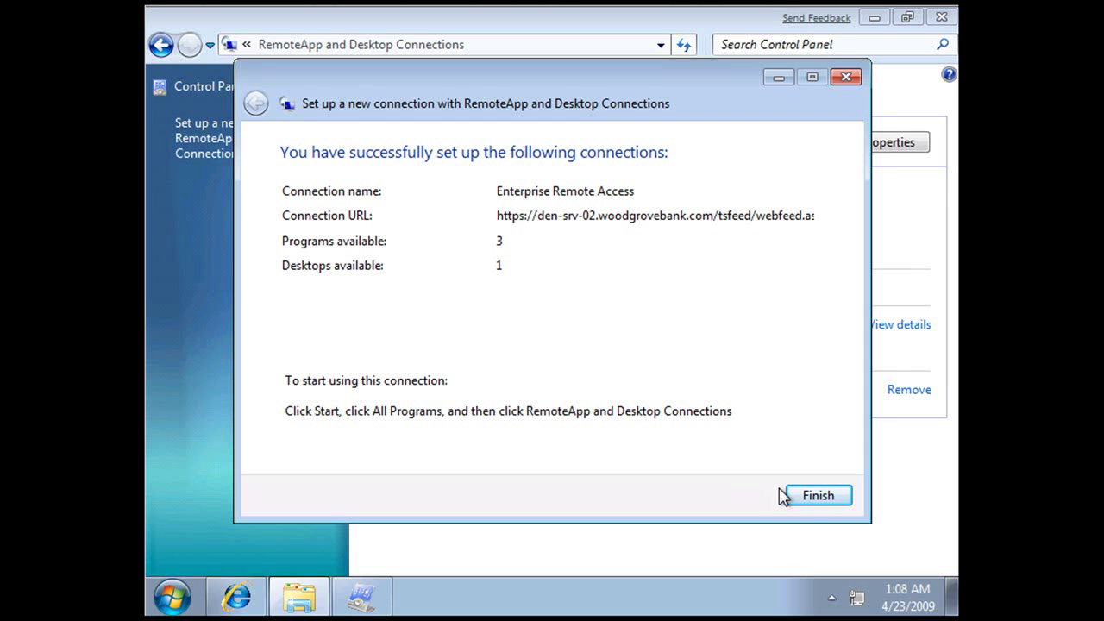
left_click(807, 499)
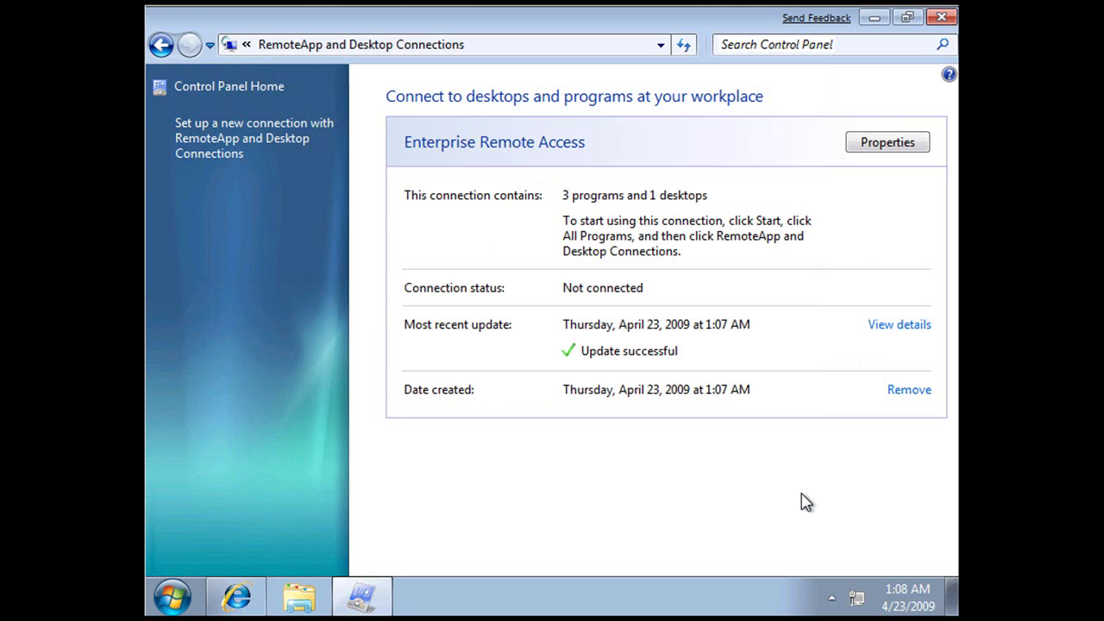
Step: Expand Start > All Programs > RemoteApp and Desktop Connections to show the Enterprise Remote Access programs
left_click(170, 600)
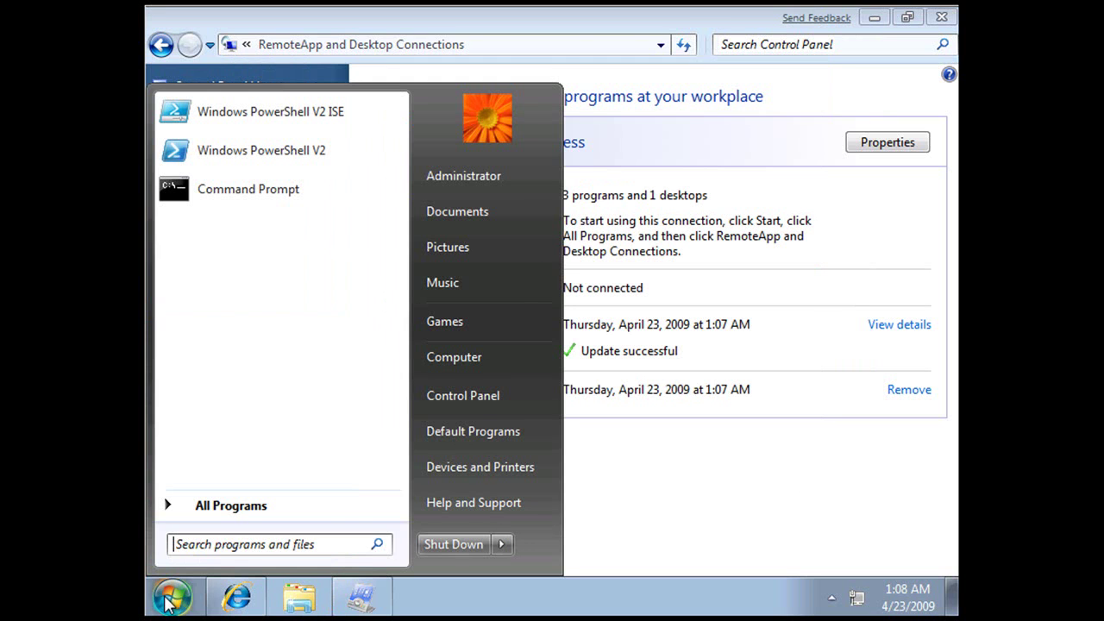
left_click(231, 506)
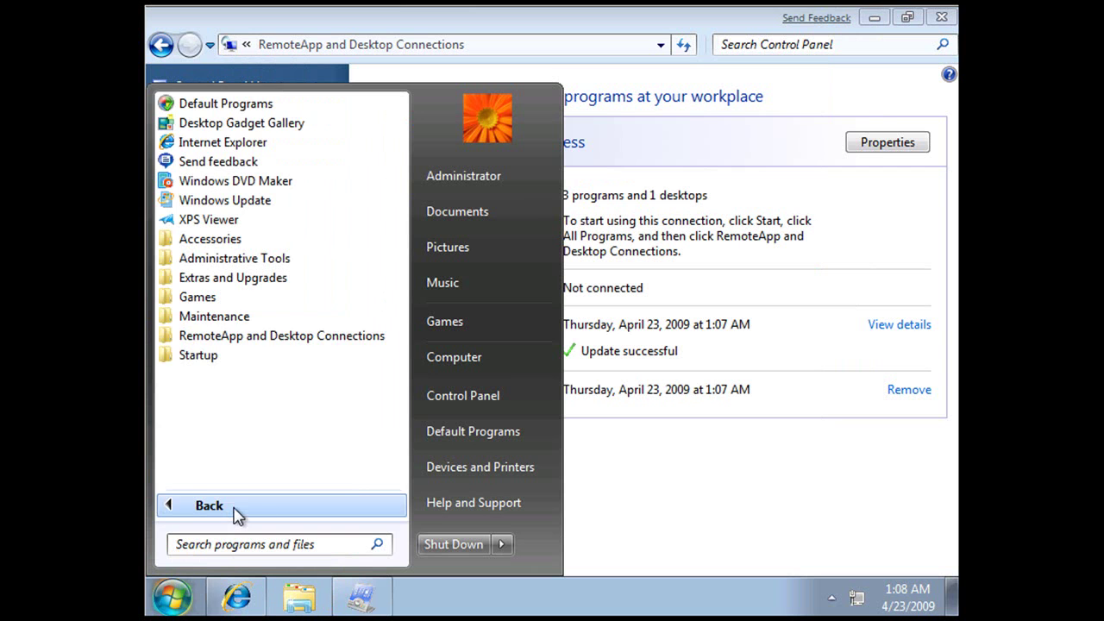
left_click(273, 337)
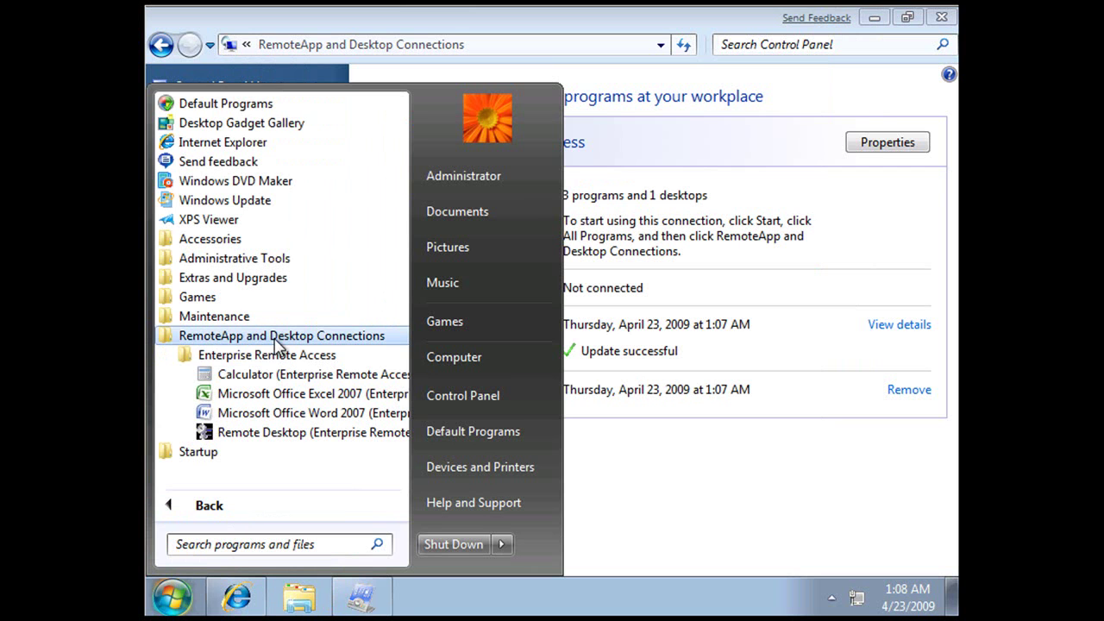